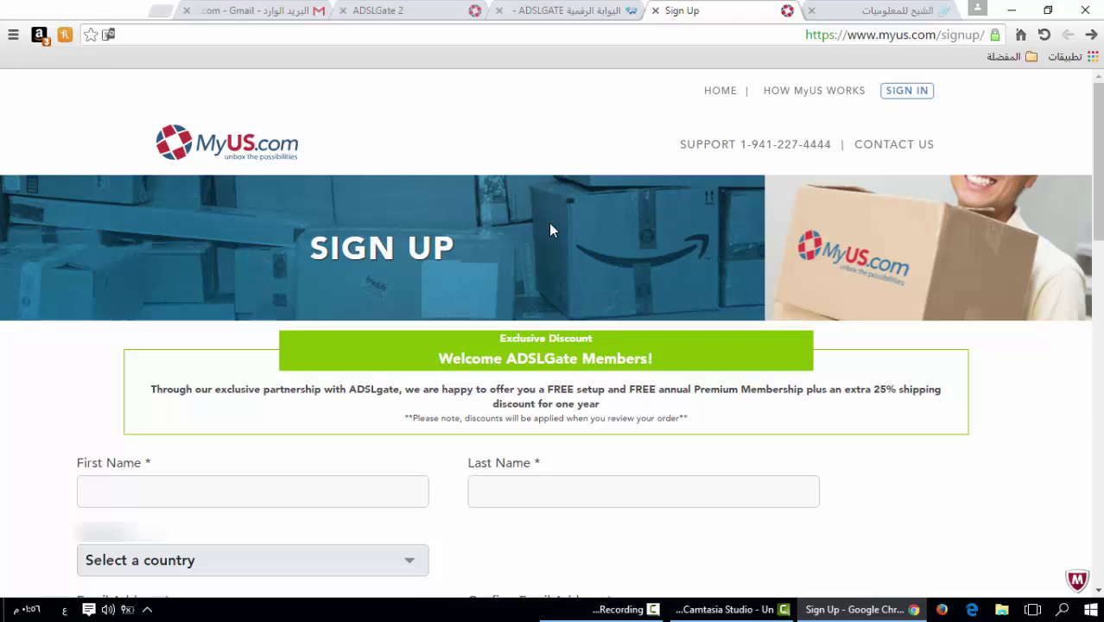
Open the MyUS sign-up form from the MyUS landing page for ADSLGate members.
{"action": "left_click", "coordinate": [574, 9]}
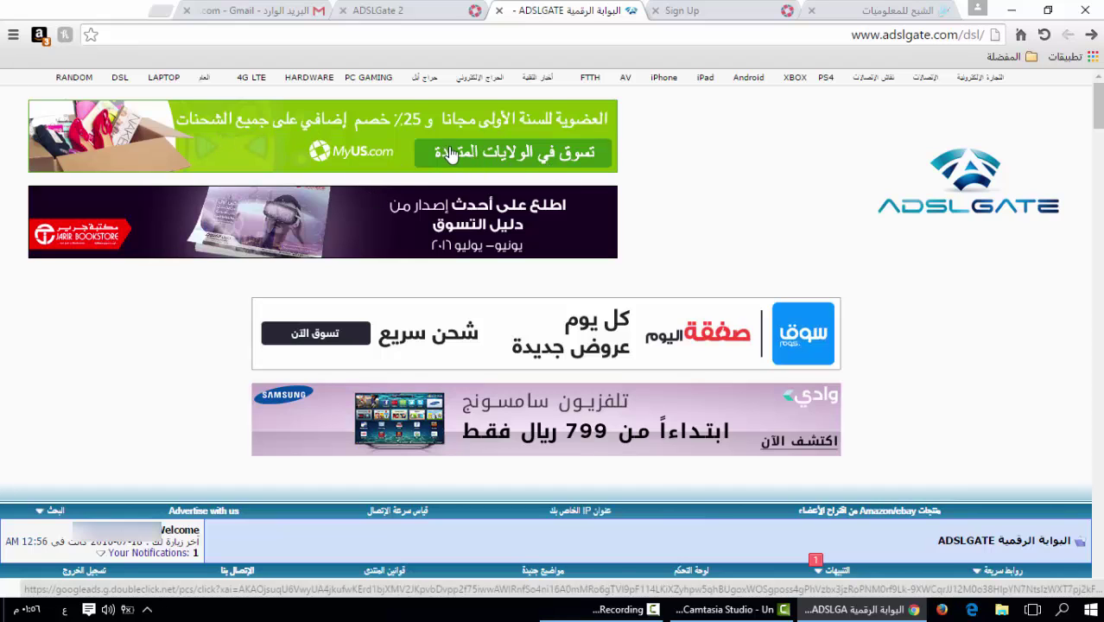
{"action": "left_click", "coordinate": [435, 9]}
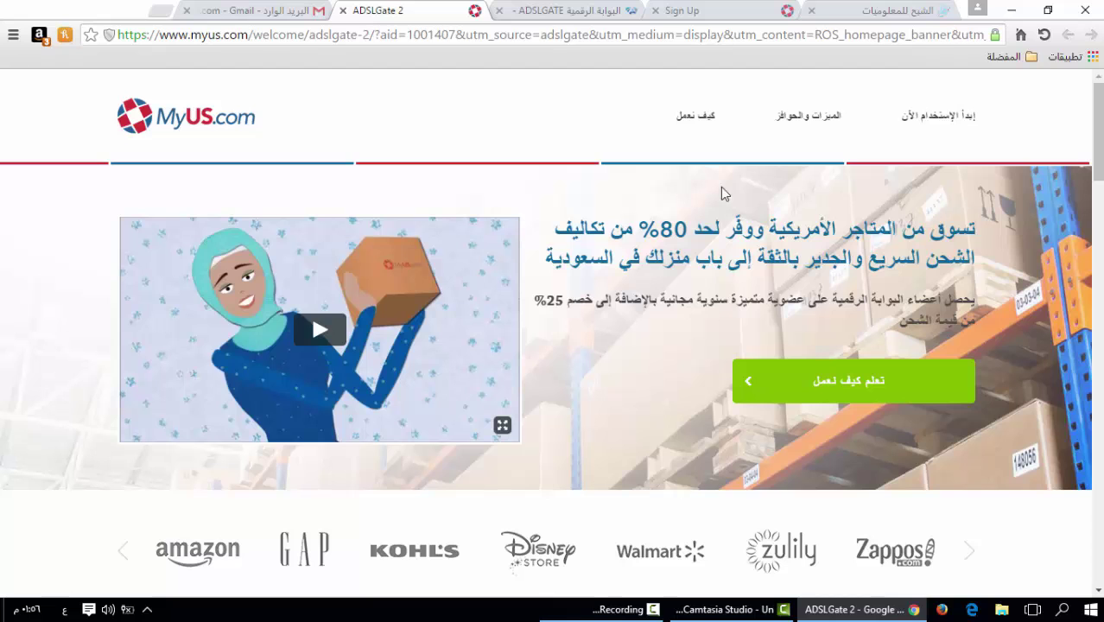
{"action": "left_click", "coordinate": [952, 126]}
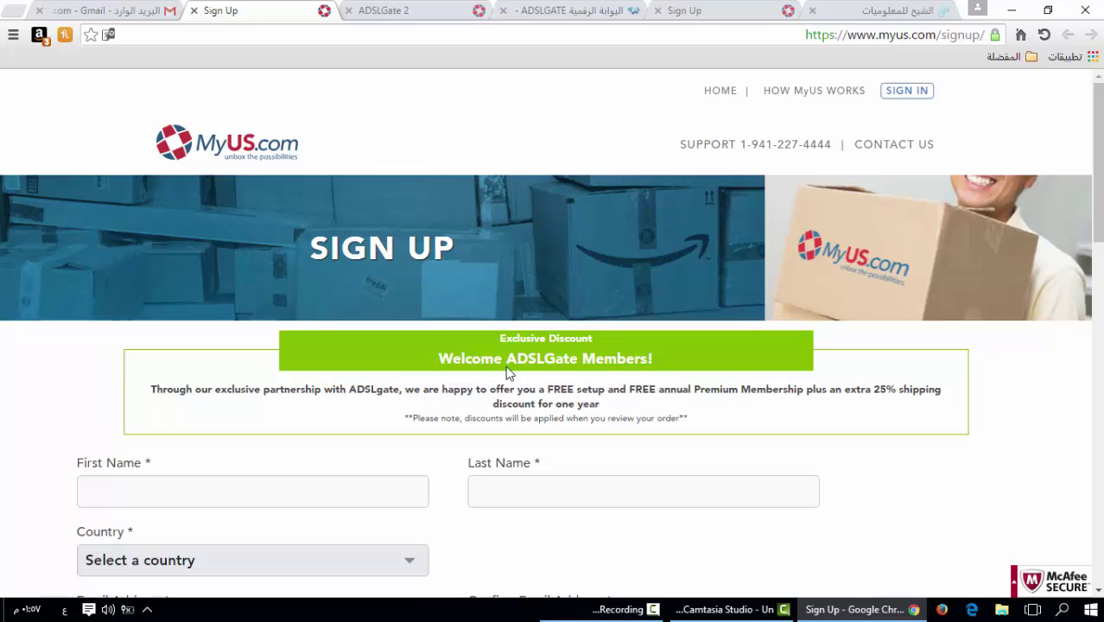
Return to the earlier sign-up form and examine its name, e-mail, password and address fields.
{"action": "left_click", "coordinate": [712, 9]}
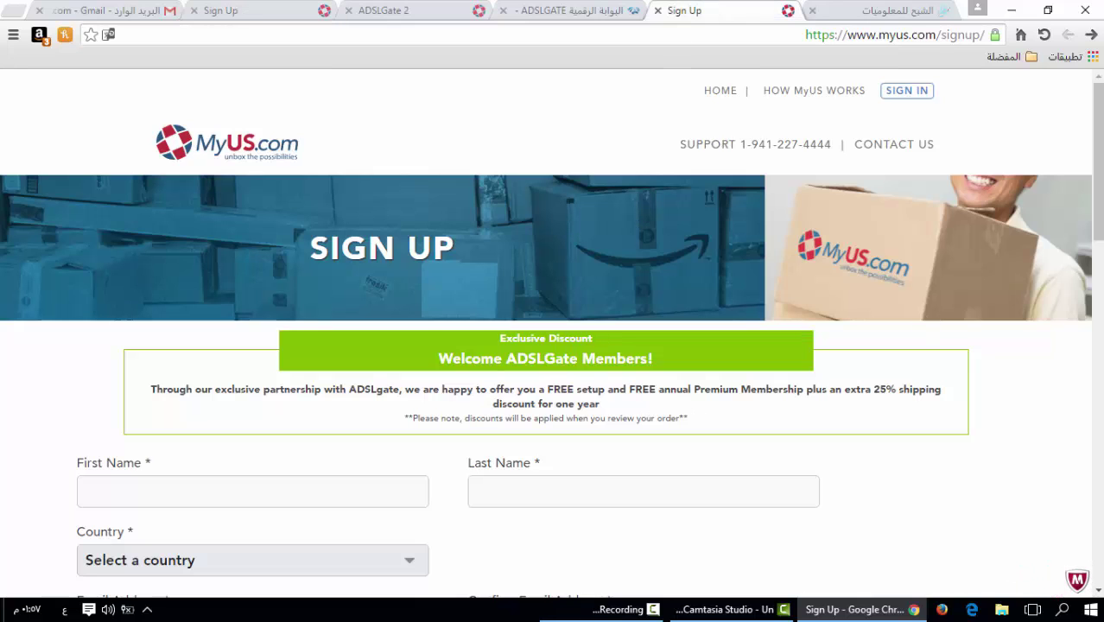
{"action": "scroll", "coordinate": [716, 270], "scroll_direction": "down", "scroll_amount": 3}
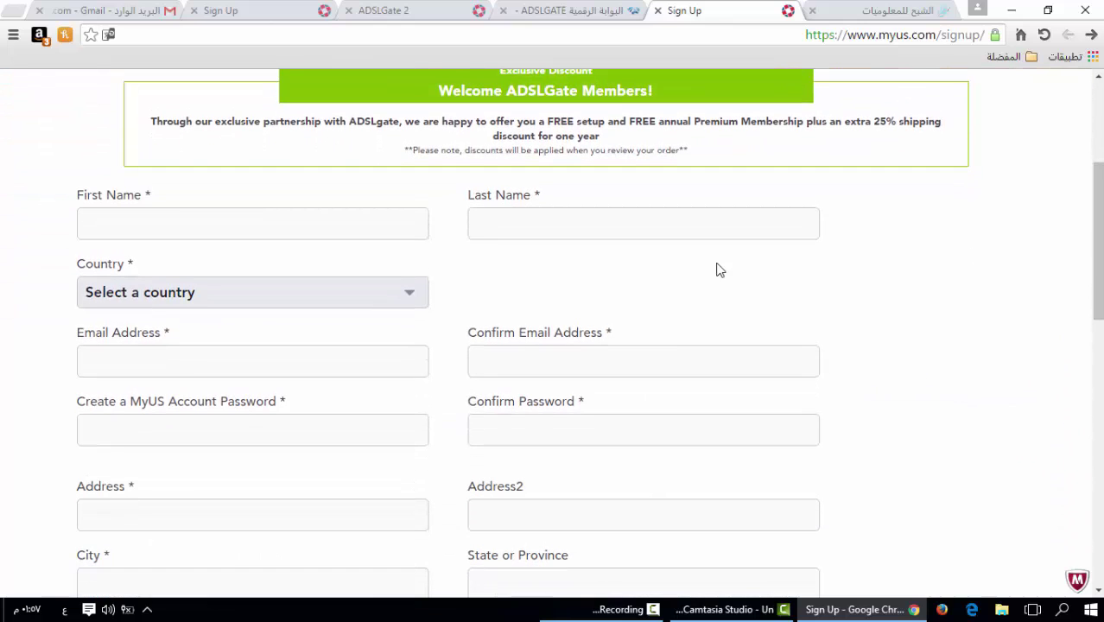
{"action": "left_click", "coordinate": [388, 226]}
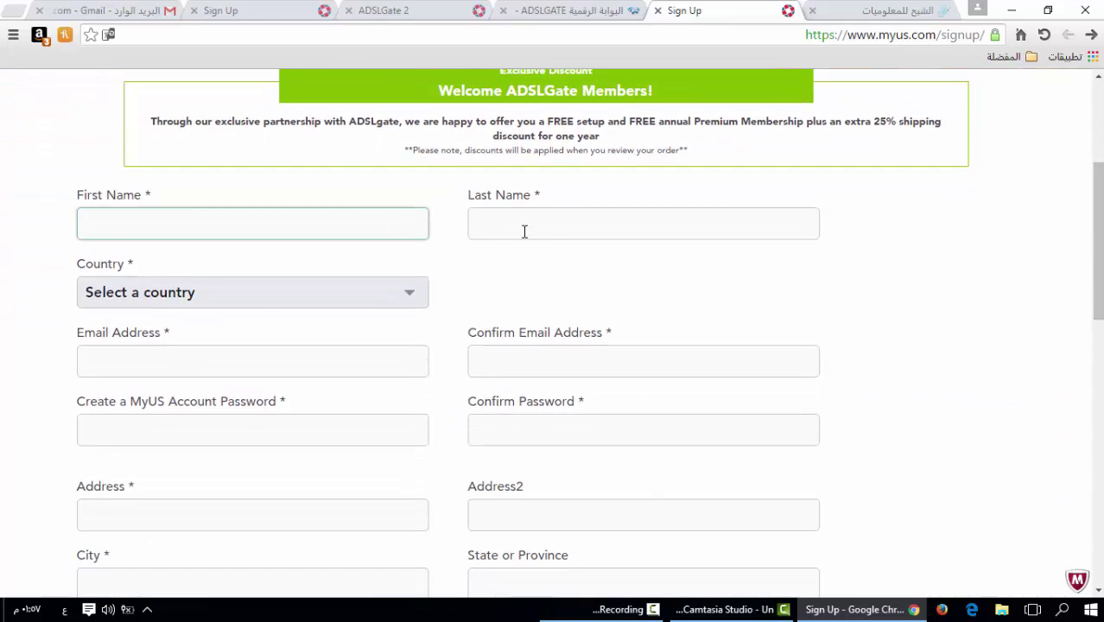
{"action": "left_click", "coordinate": [525, 231]}
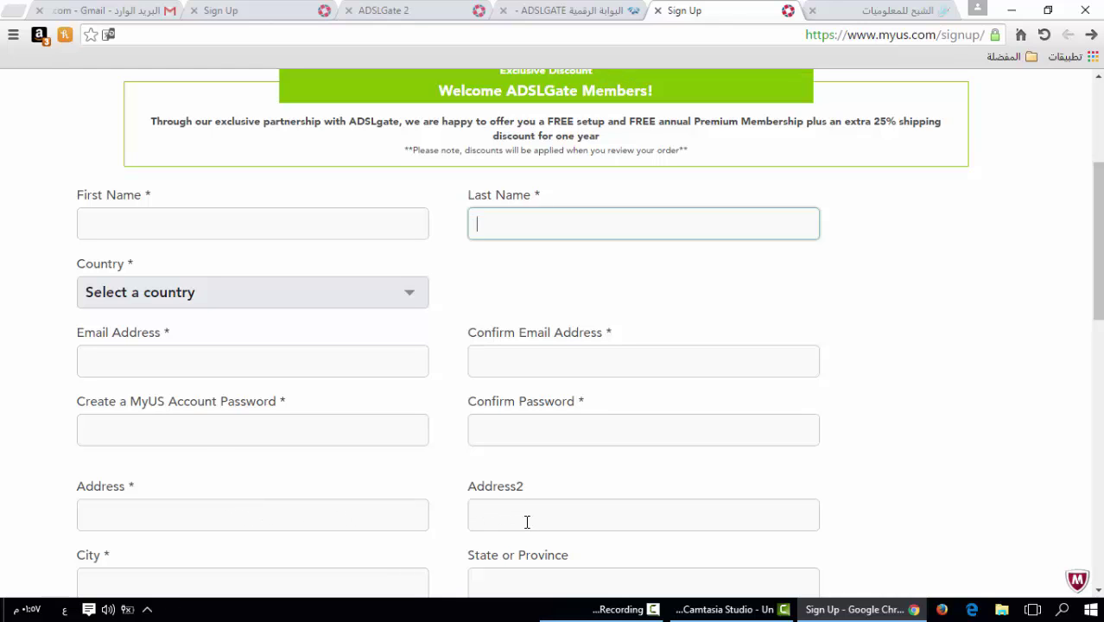
{"action": "left_click_drag", "start_coordinate": [1097, 242], "coordinate": [1097, 326]}
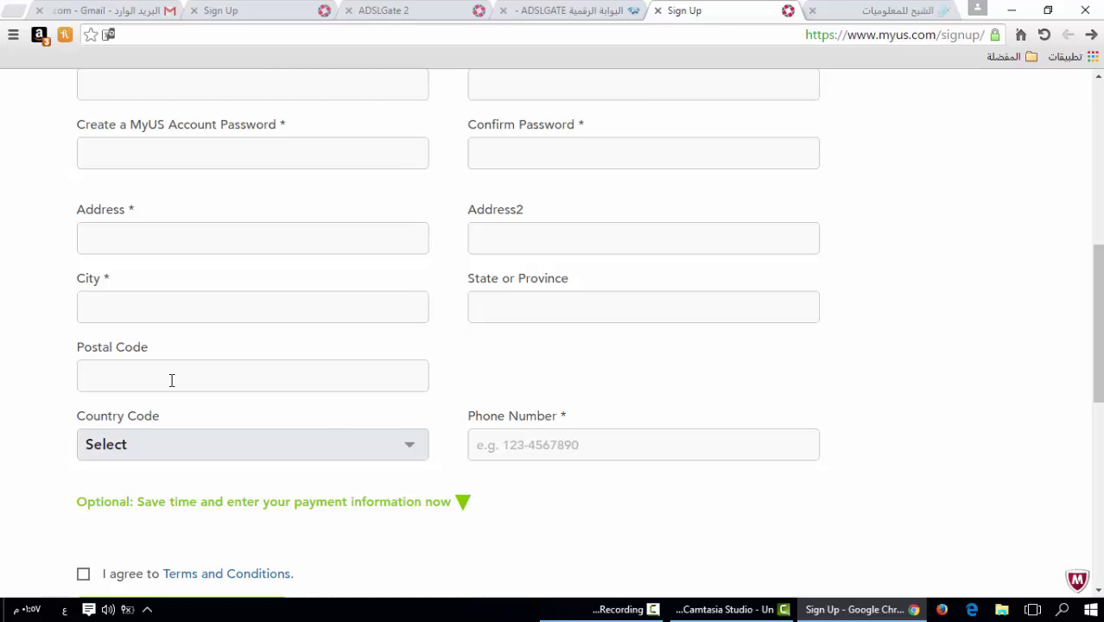
Set the phone country code in the sign-up form to Saudi Arabia (966).
{"action": "left_click", "coordinate": [387, 467]}
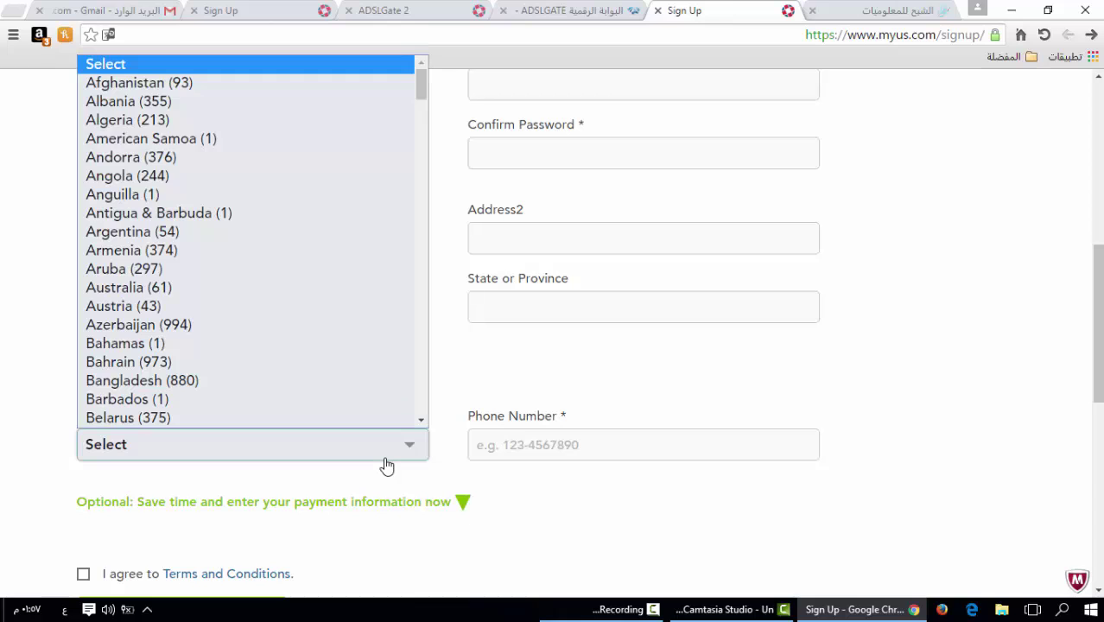
{"action": "left_click", "coordinate": [338, 471]}
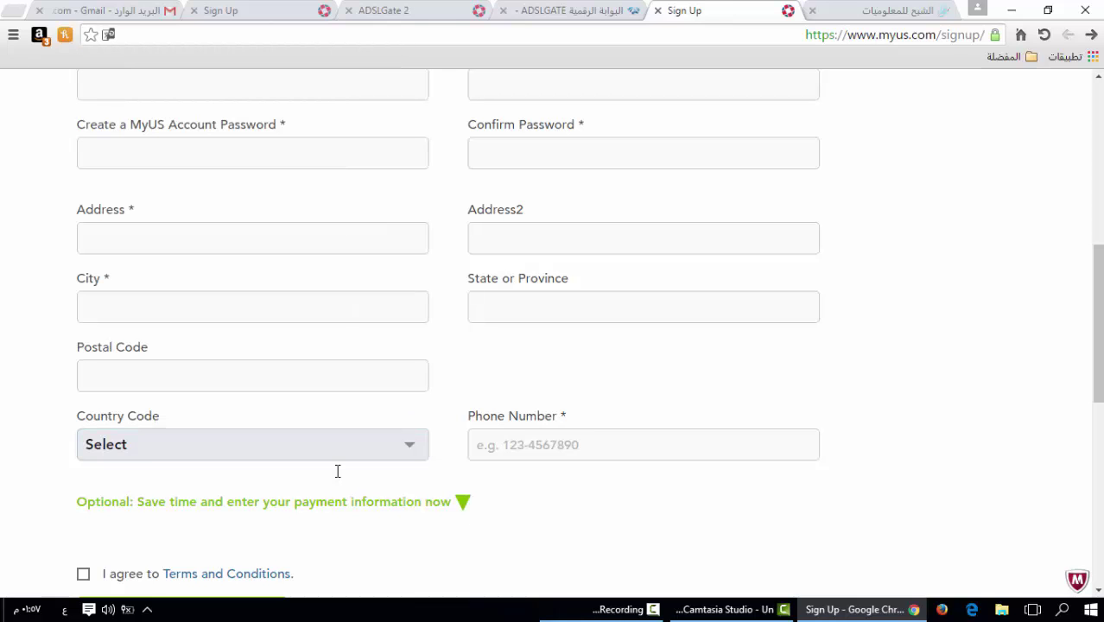
{"action": "left_click", "coordinate": [409, 451]}
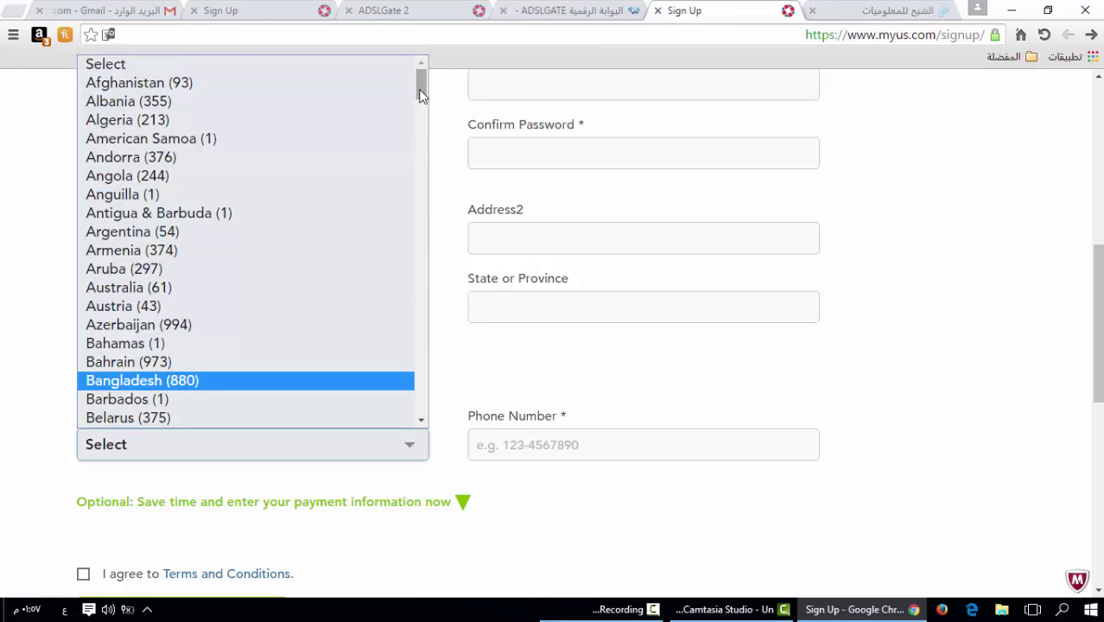
{"action": "left_click_drag", "start_coordinate": [422, 90], "coordinate": [443, 372]}
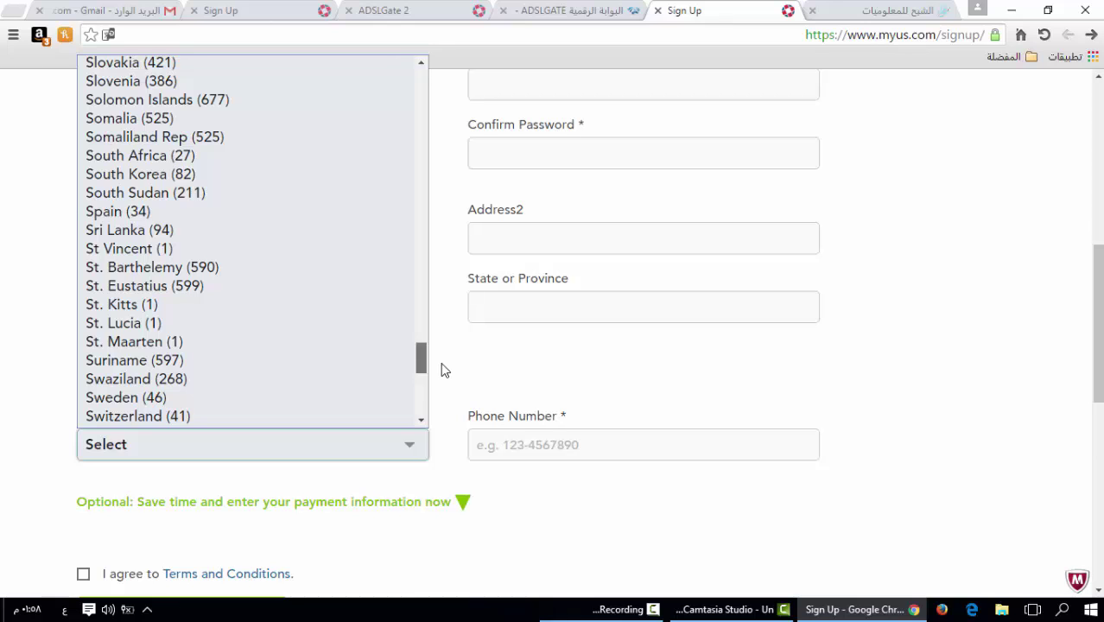
{"action": "left_click_drag", "start_coordinate": [442, 370], "coordinate": [438, 349]}
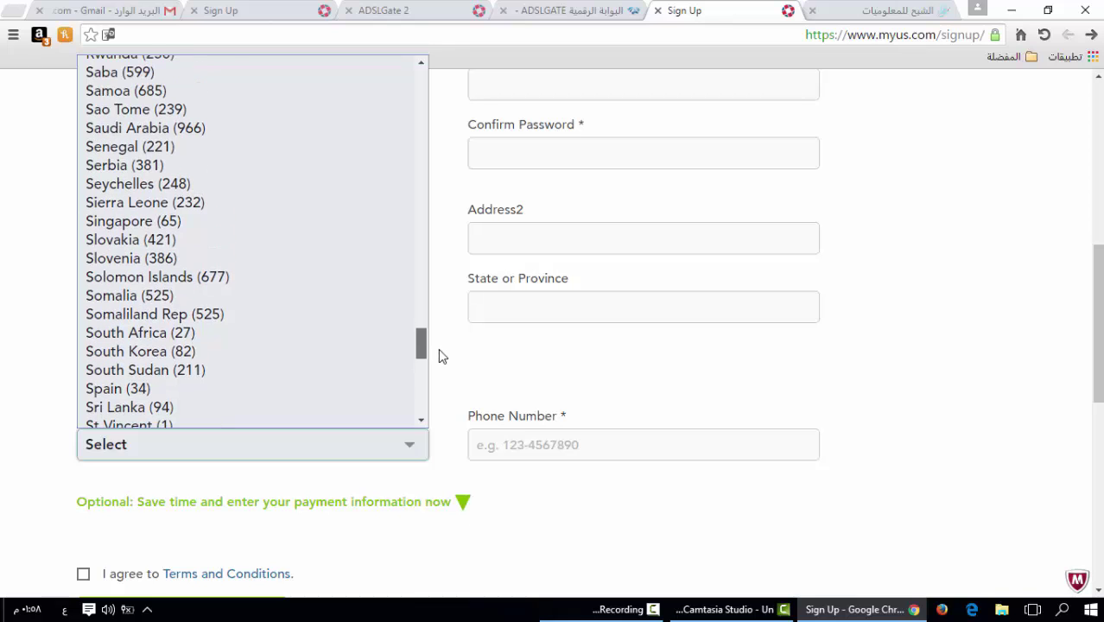
{"action": "left_click", "coordinate": [278, 130]}
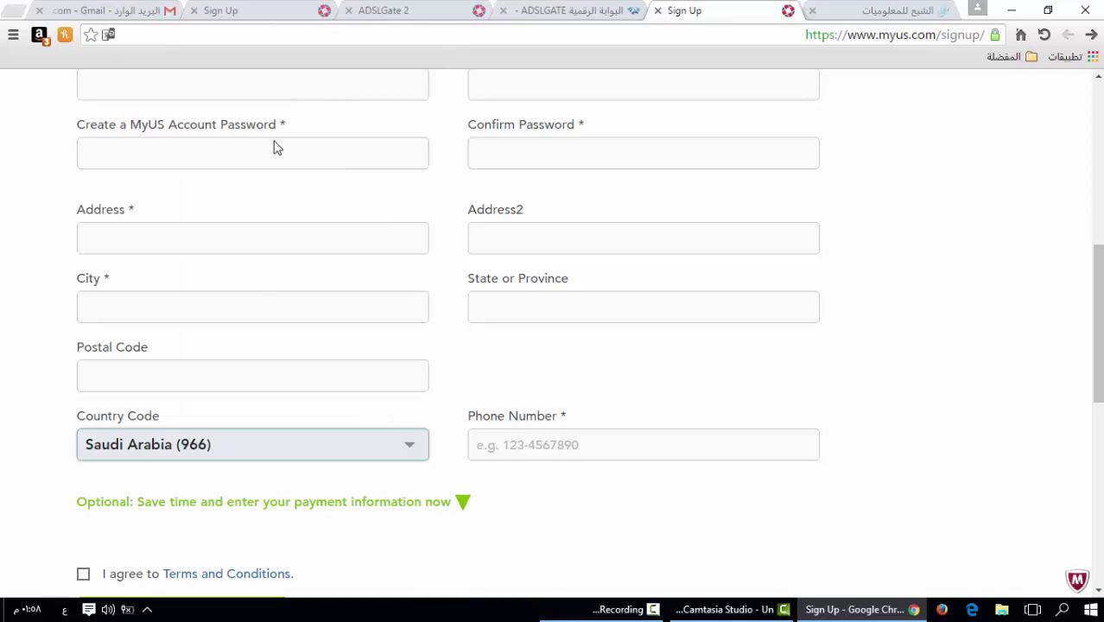
{"action": "left_click", "coordinate": [216, 480]}
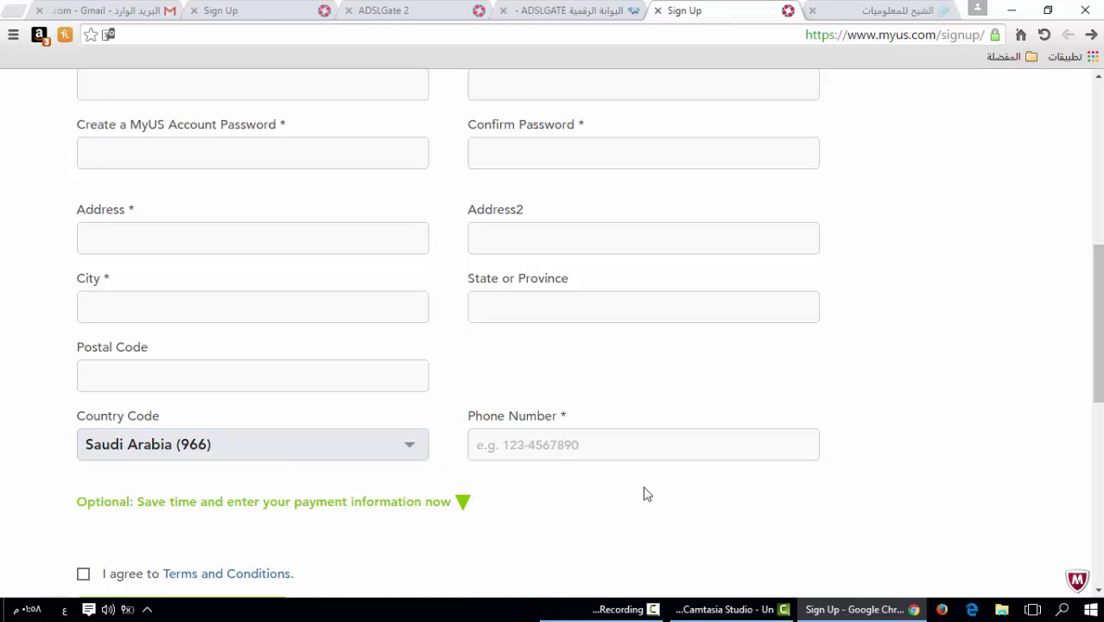
Expand the optional payment information section and go through its cardholder name, card number and security code fields.
{"action": "scroll", "coordinate": [949, 340], "scroll_direction": "down", "scroll_amount": 3}
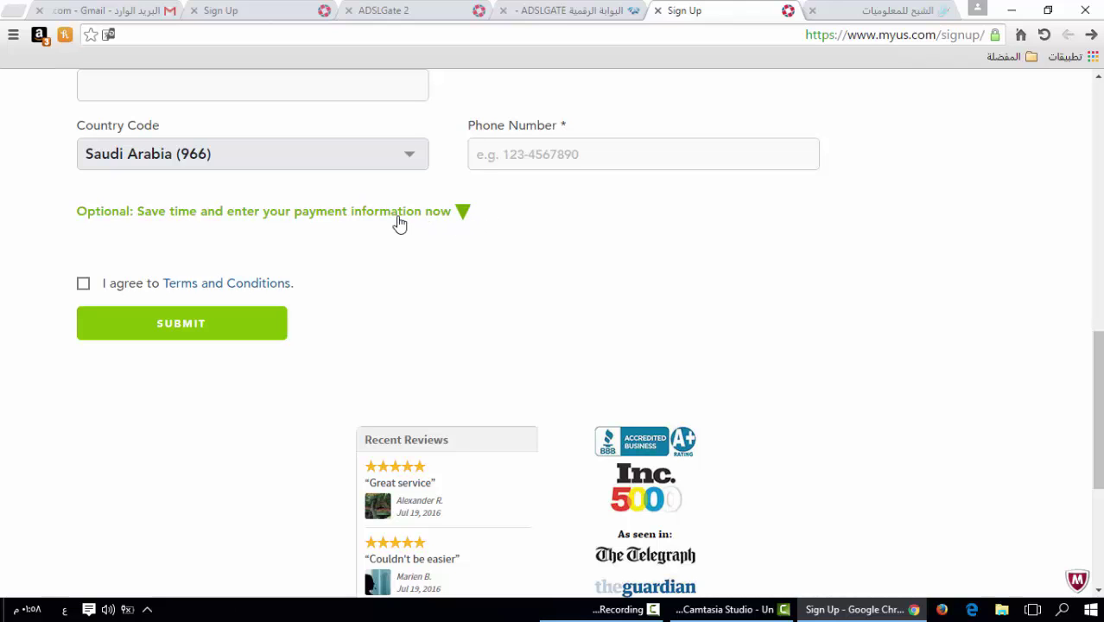
{"action": "left_click", "coordinate": [464, 214]}
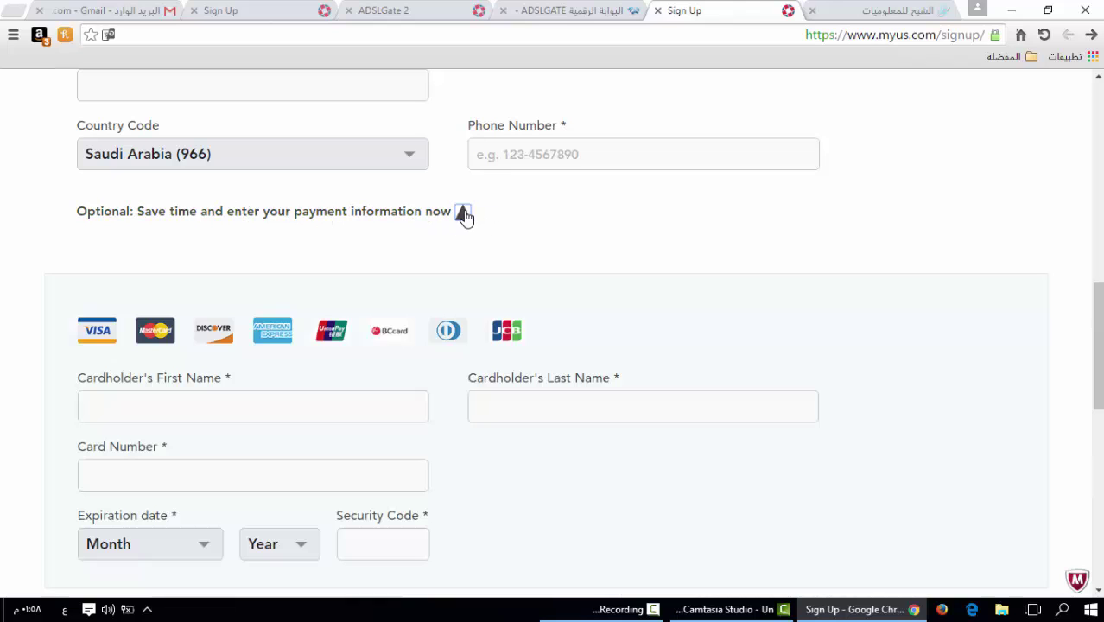
{"action": "left_click", "coordinate": [160, 403]}
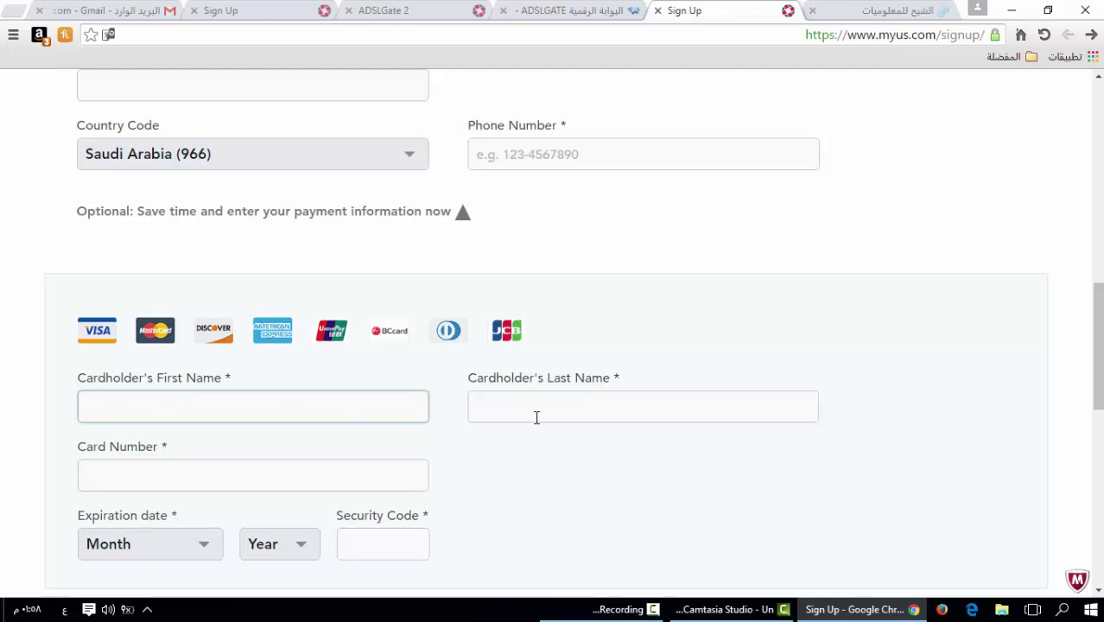
{"action": "left_click", "coordinate": [486, 420]}
{"action": "left_click", "coordinate": [322, 480]}
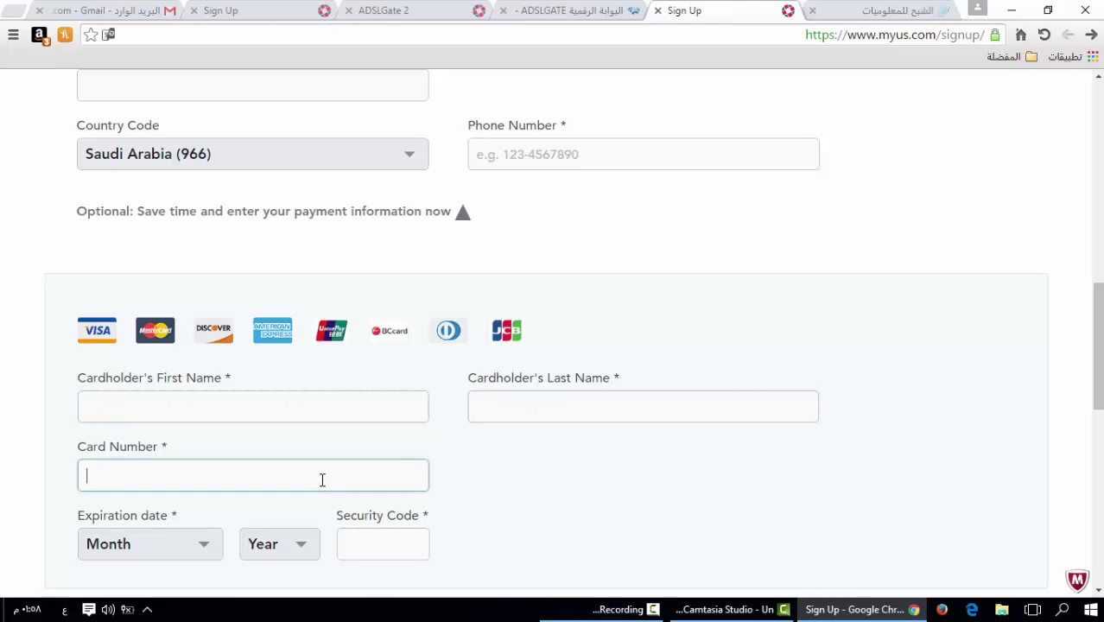
{"action": "left_click", "coordinate": [227, 400]}
{"action": "left_click", "coordinate": [537, 416]}
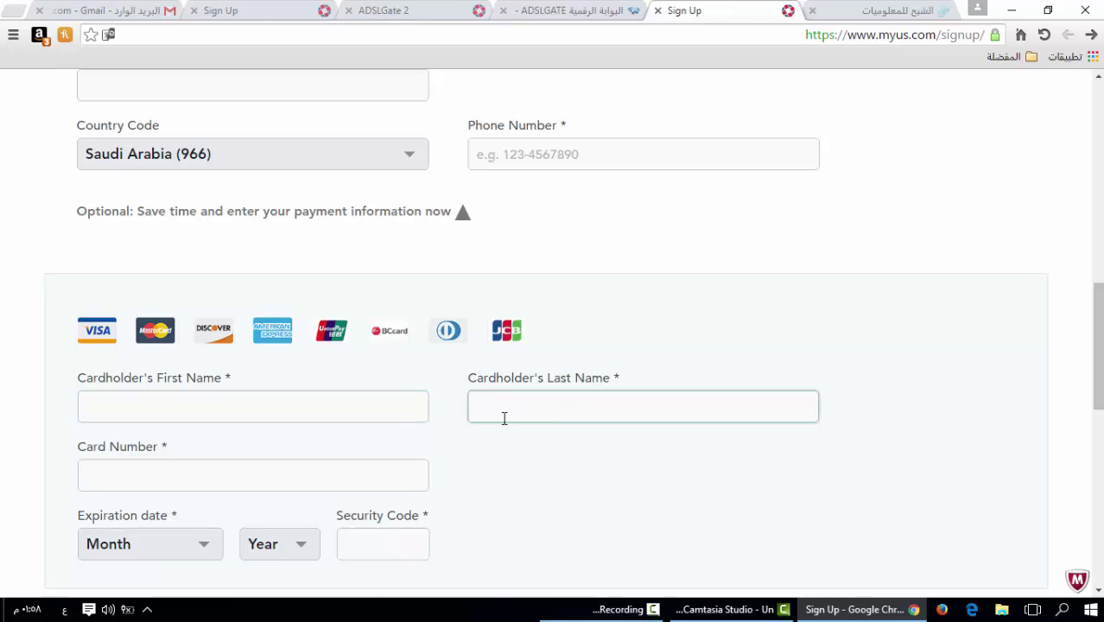
{"action": "left_click", "coordinate": [295, 483]}
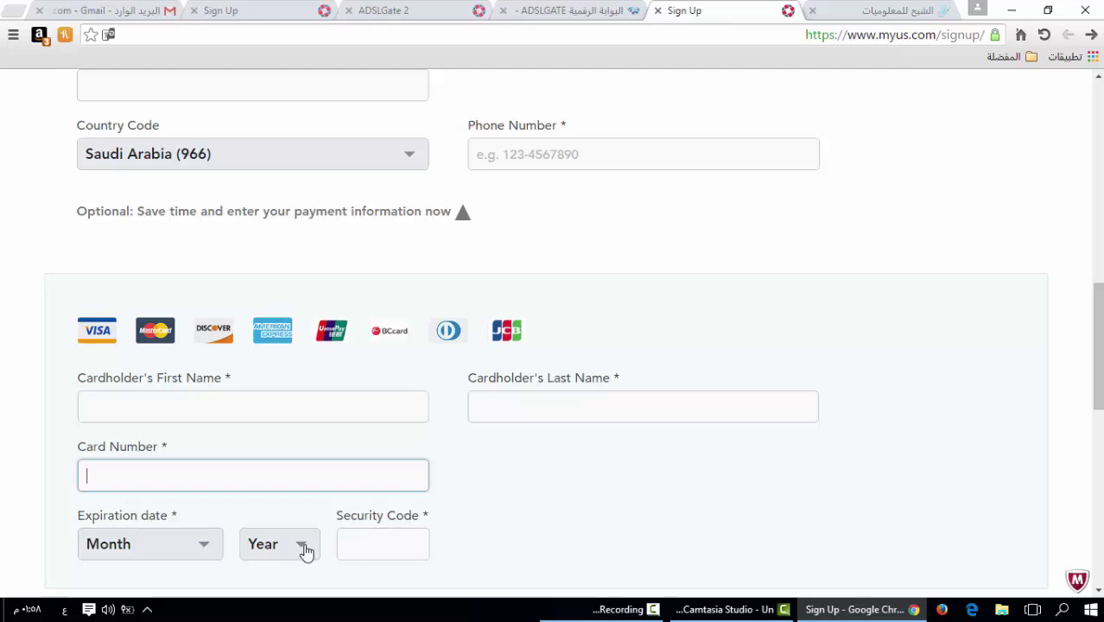
{"action": "left_click", "coordinate": [358, 551]}
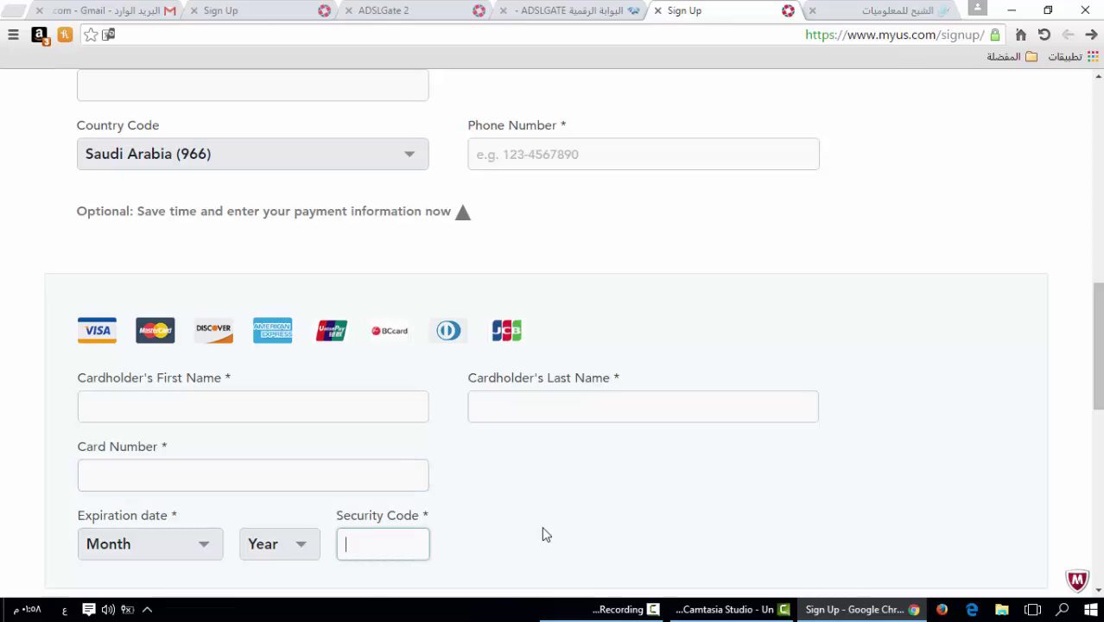
Turn off using the shipping address as the billing address and go through the separate billing address fields.
{"action": "scroll", "coordinate": [774, 432], "scroll_direction": "down", "scroll_amount": 3}
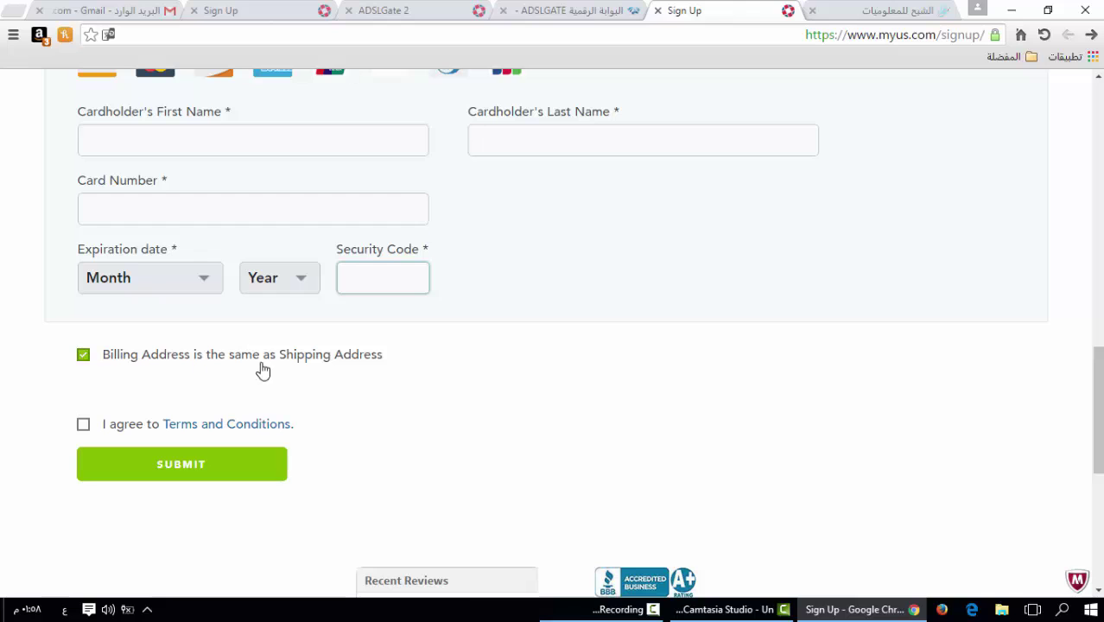
{"action": "left_click", "coordinate": [86, 361]}
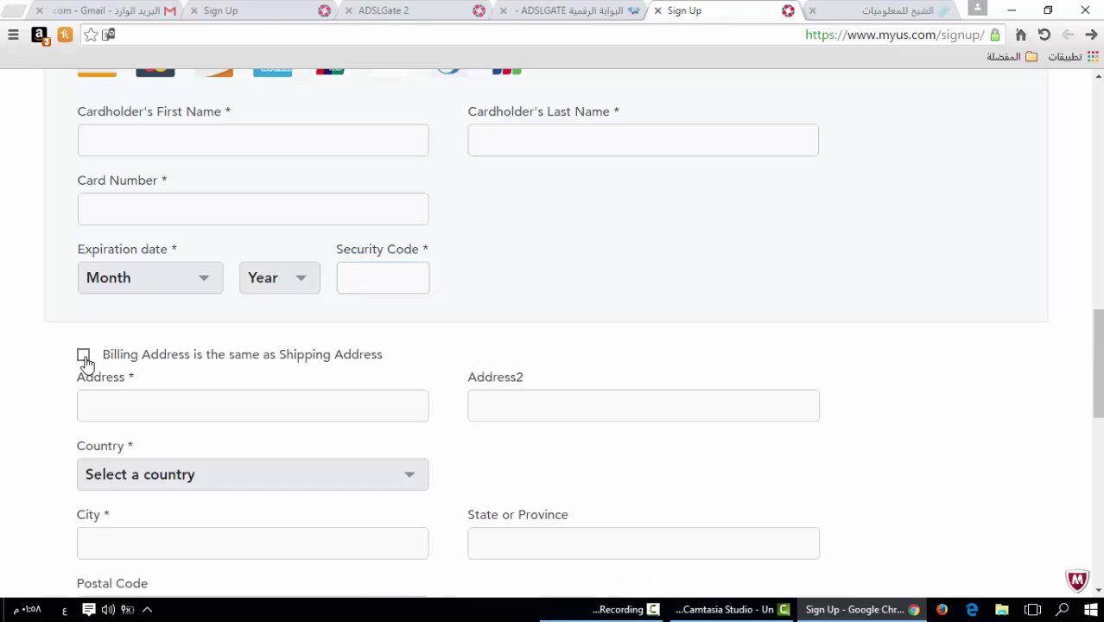
{"action": "left_click", "coordinate": [86, 361]}
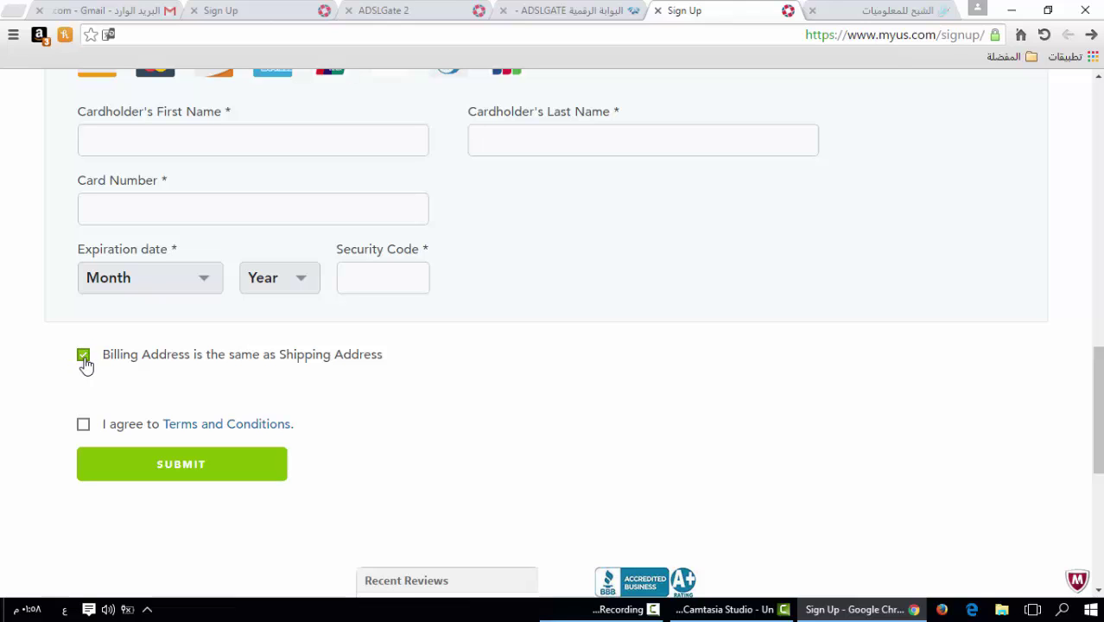
{"action": "left_click", "coordinate": [85, 361]}
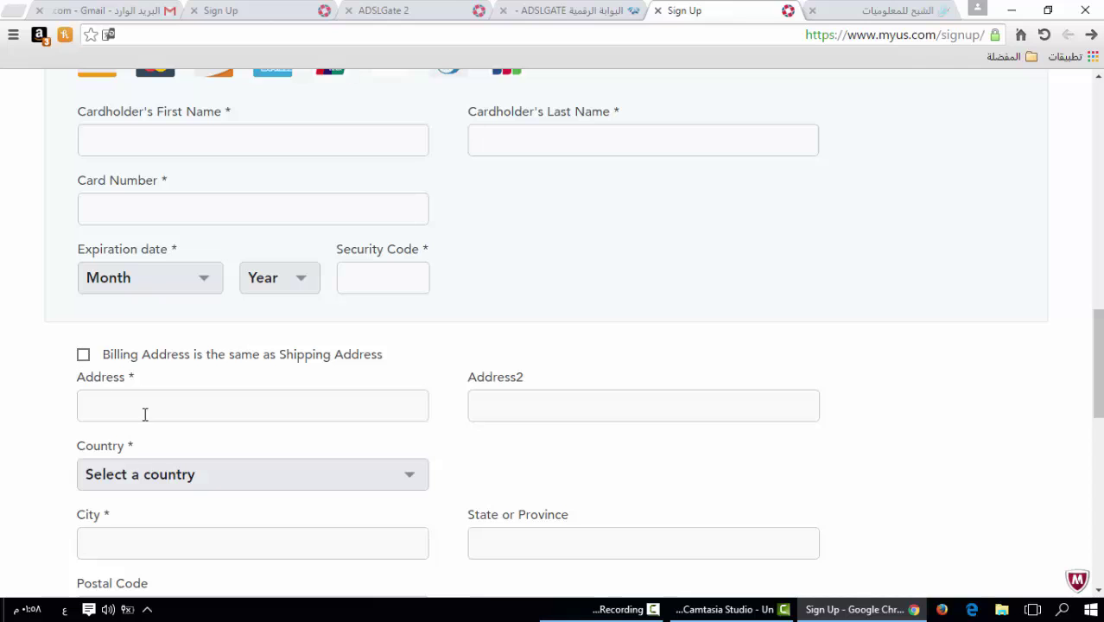
{"action": "left_click", "coordinate": [114, 415]}
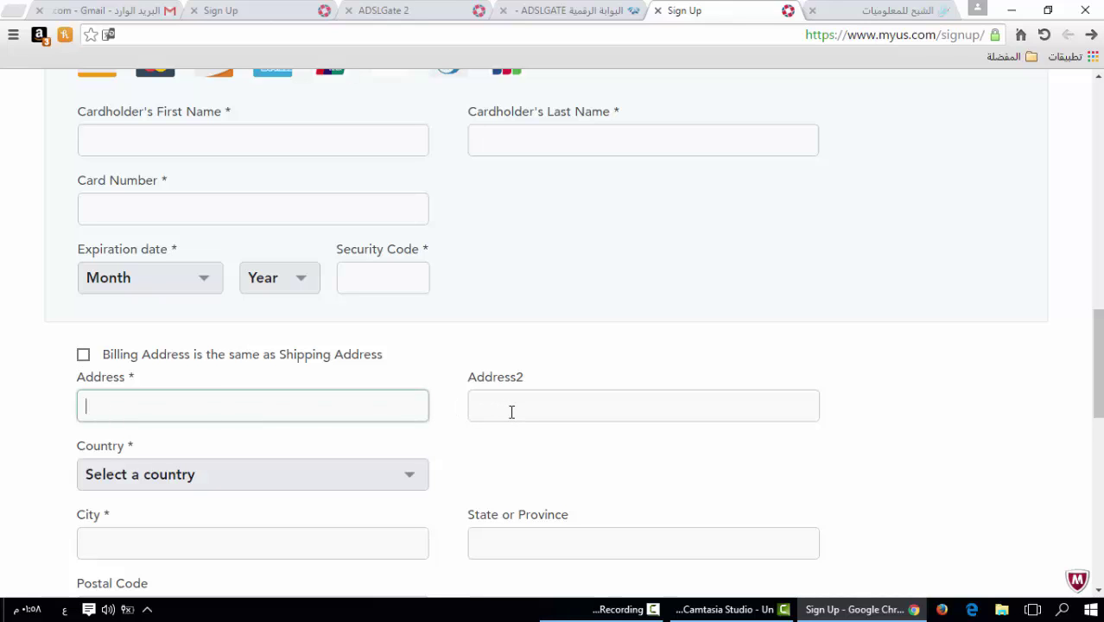
{"action": "left_click", "coordinate": [259, 407]}
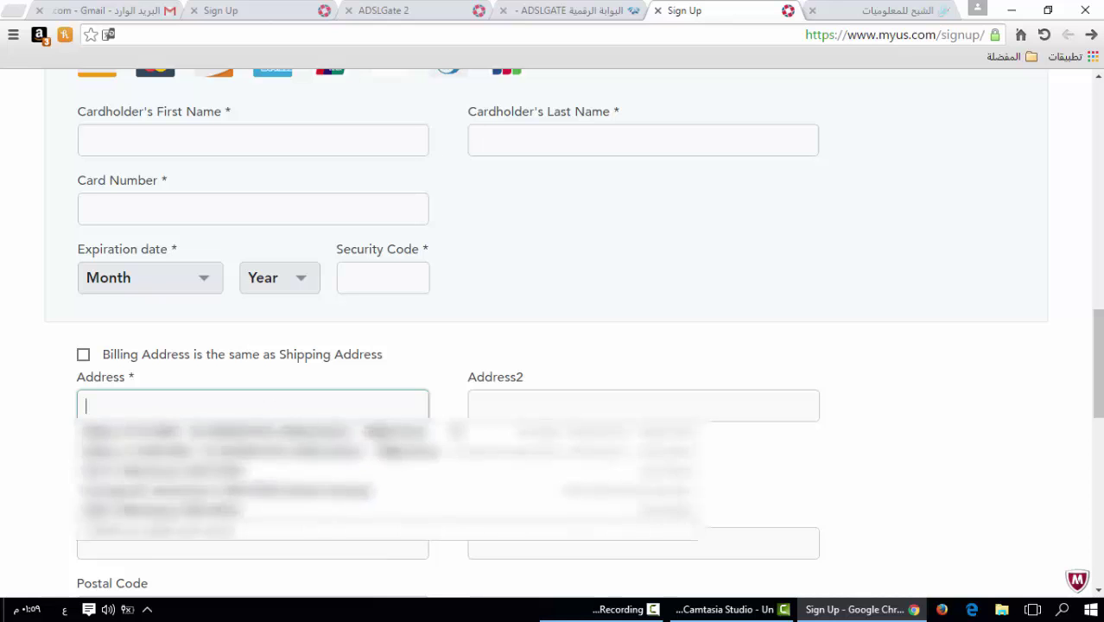
{"action": "left_click", "coordinate": [588, 392]}
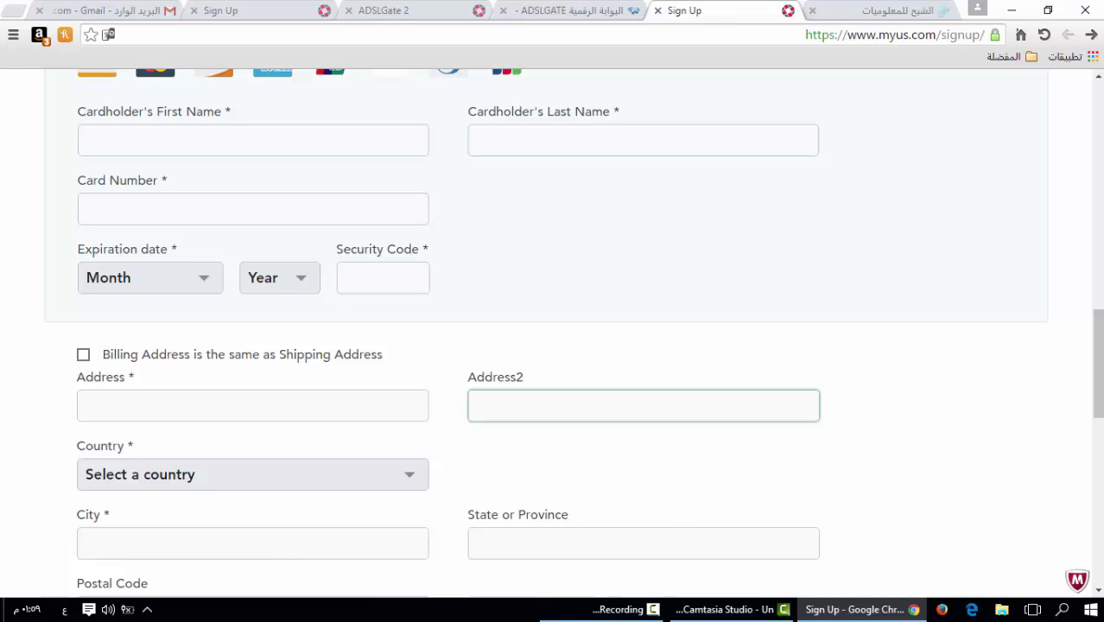
Go over the remaining billing and phone number fields and accept the Terms and Conditions.
{"action": "scroll", "coordinate": [1097, 380], "scroll_direction": "down", "scroll_amount": 1}
{"action": "scroll", "coordinate": [1097, 380], "scroll_direction": "down", "scroll_amount": 3}
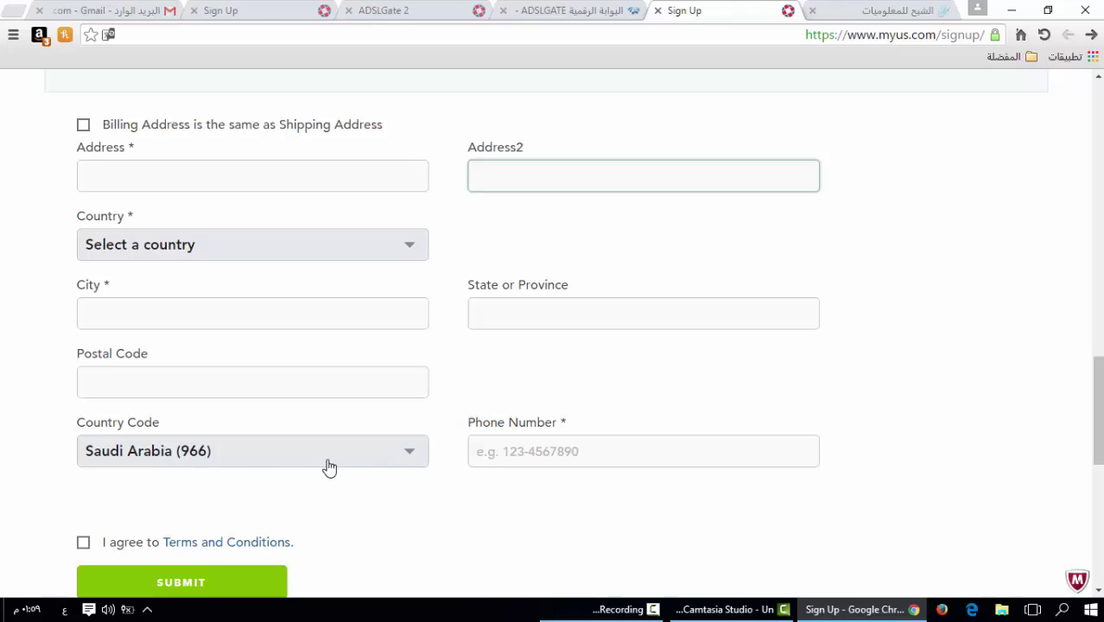
{"action": "left_click", "coordinate": [505, 453]}
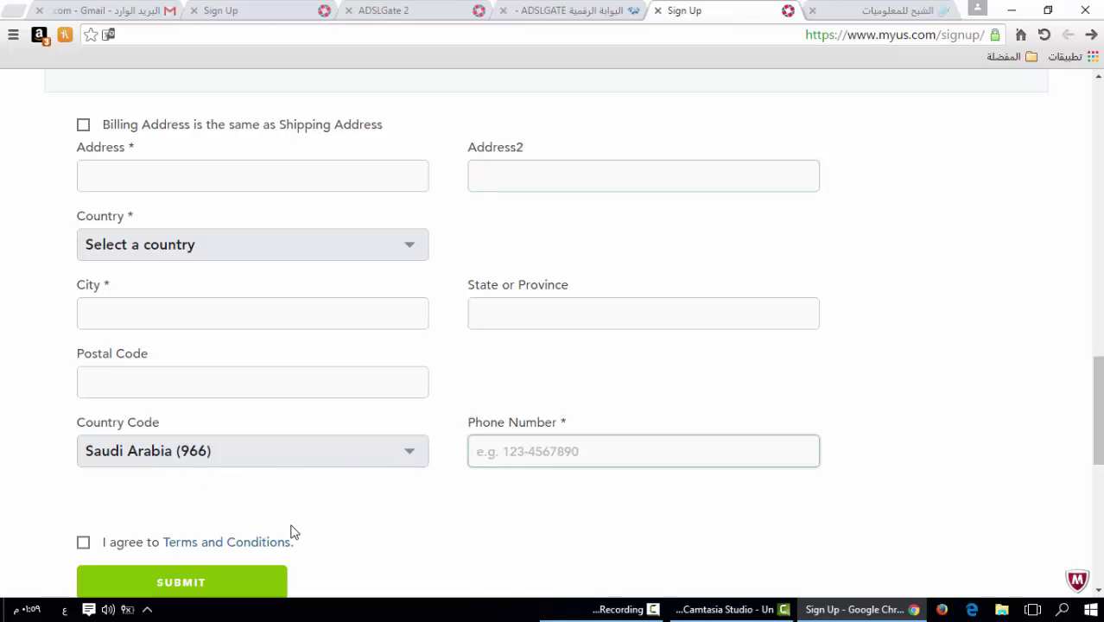
{"action": "left_click", "coordinate": [83, 544]}
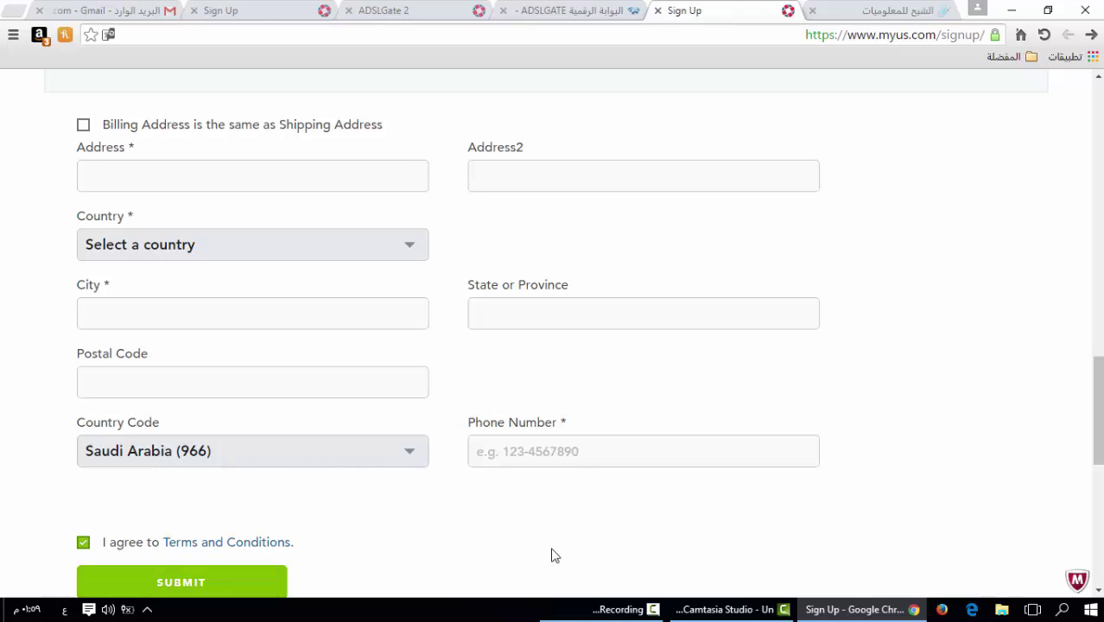
{"action": "left_click", "coordinate": [608, 610]}
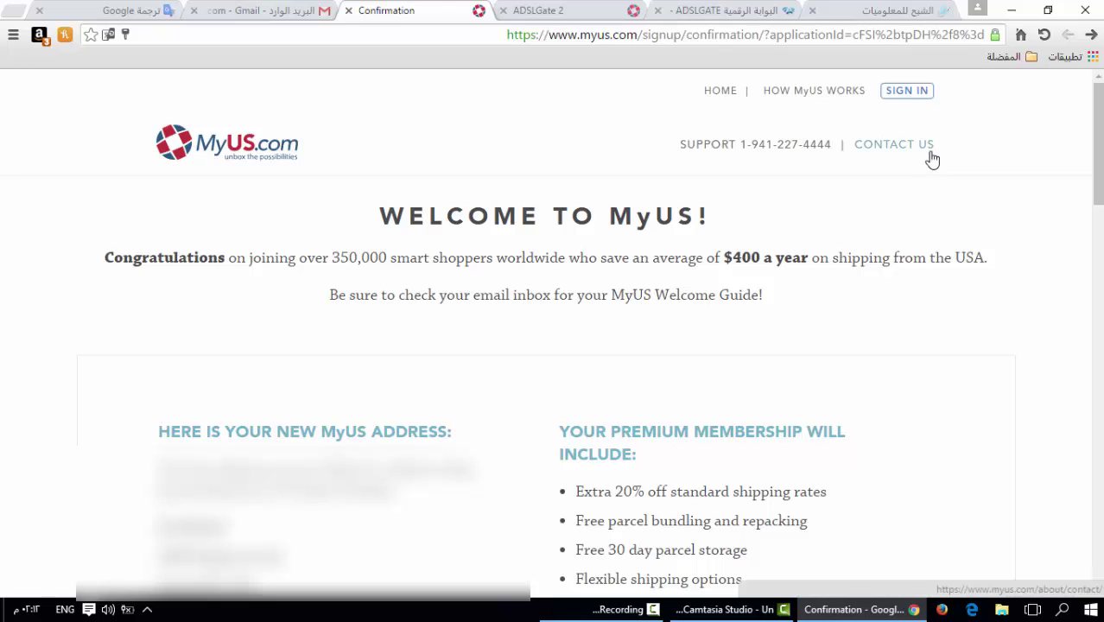
Open the MyUS account sign-in page from the registration confirmation page.
{"action": "left_click", "coordinate": [914, 100]}
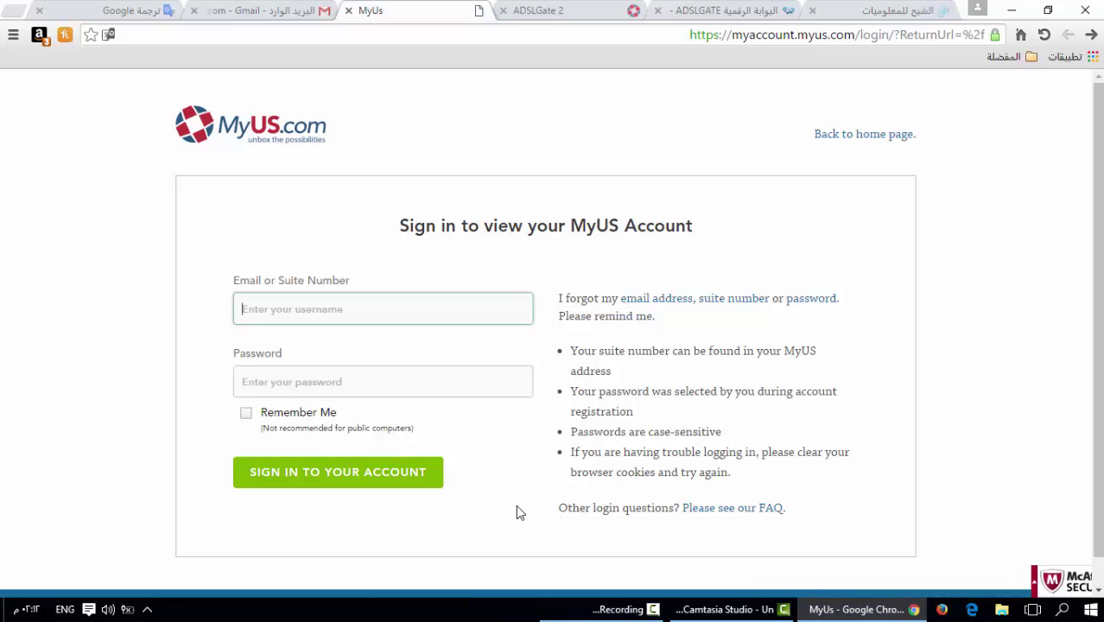
{"action": "left_click", "coordinate": [623, 606]}
{"action": "left_click", "coordinate": [1030, 535]}
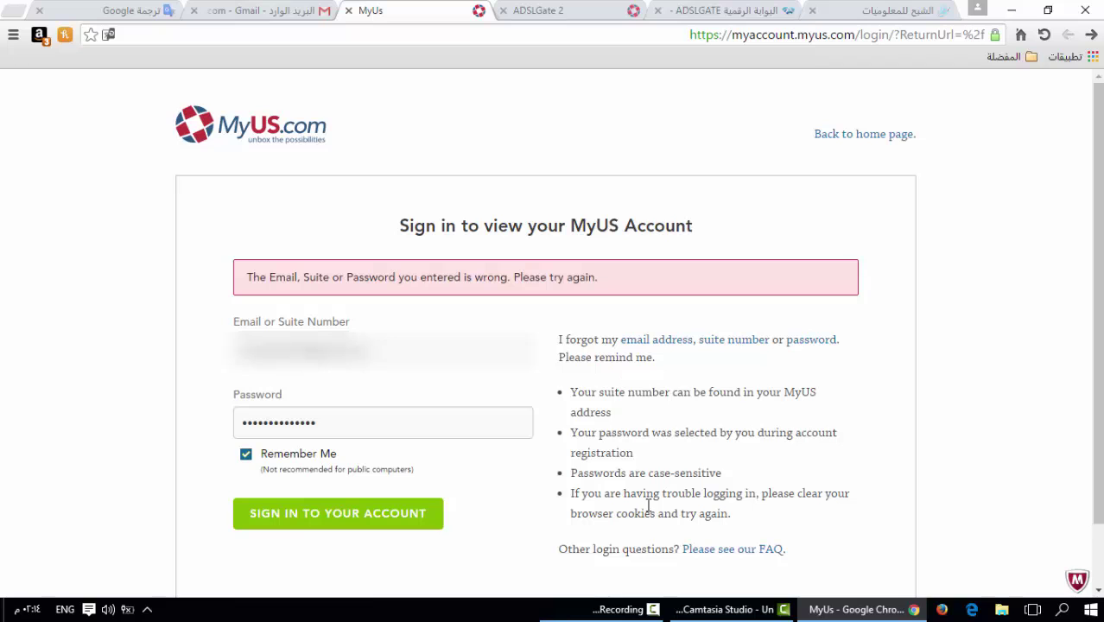
{"action": "left_click", "coordinate": [622, 609]}
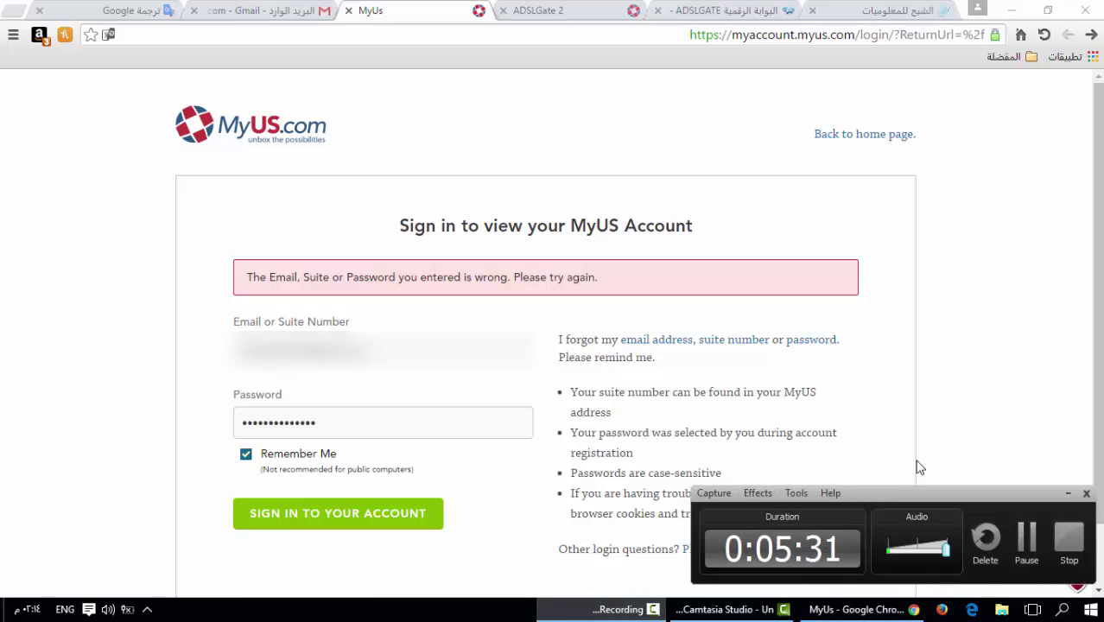
{"action": "left_click", "coordinate": [1069, 540]}
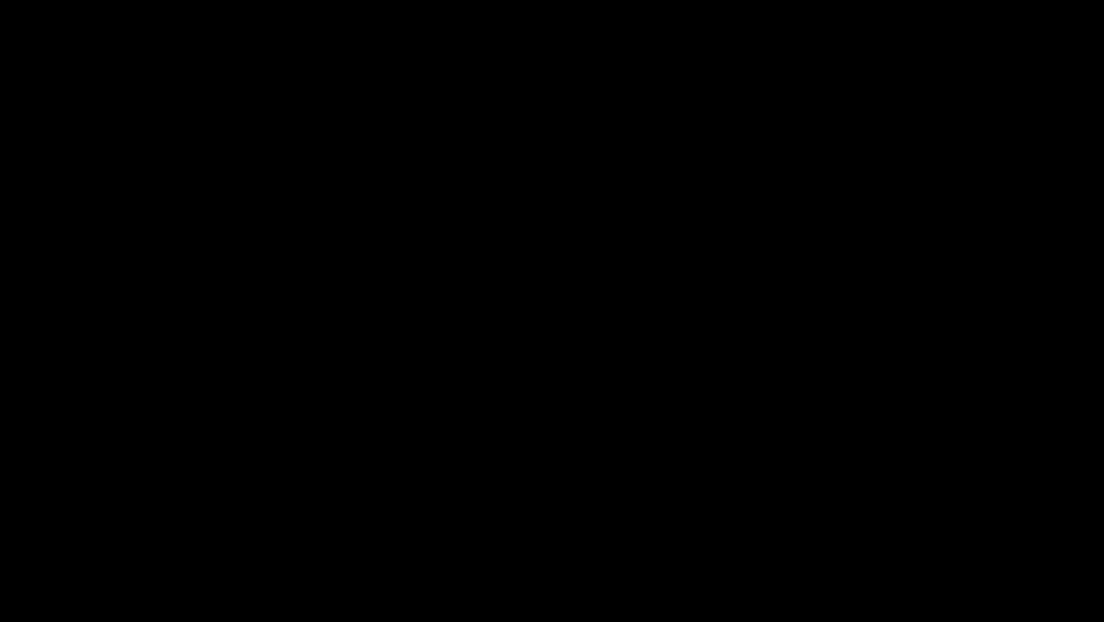